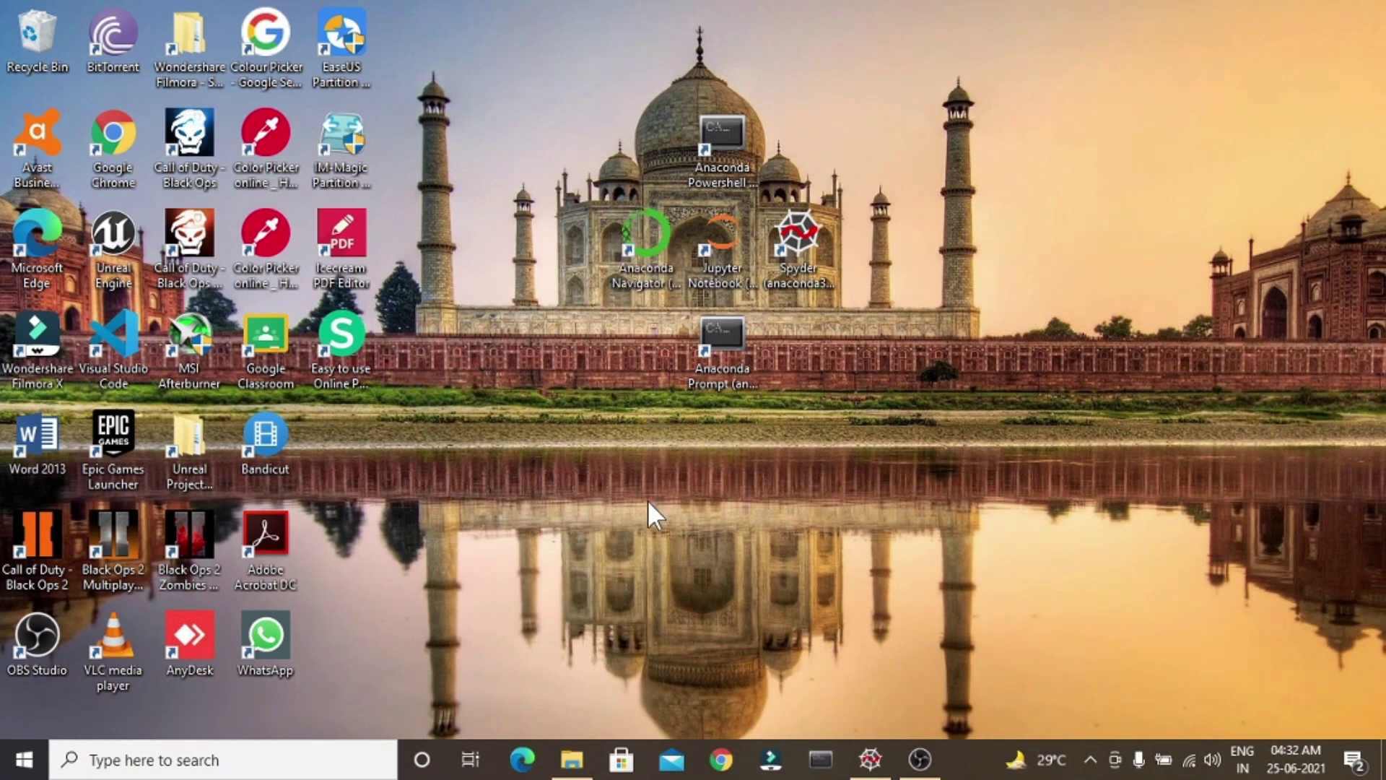
- Open the FACE-MASK-DETECTION-Python folder on drive E: and view the detection script's code
{"action": "left_click", "coordinate": [573, 759]}
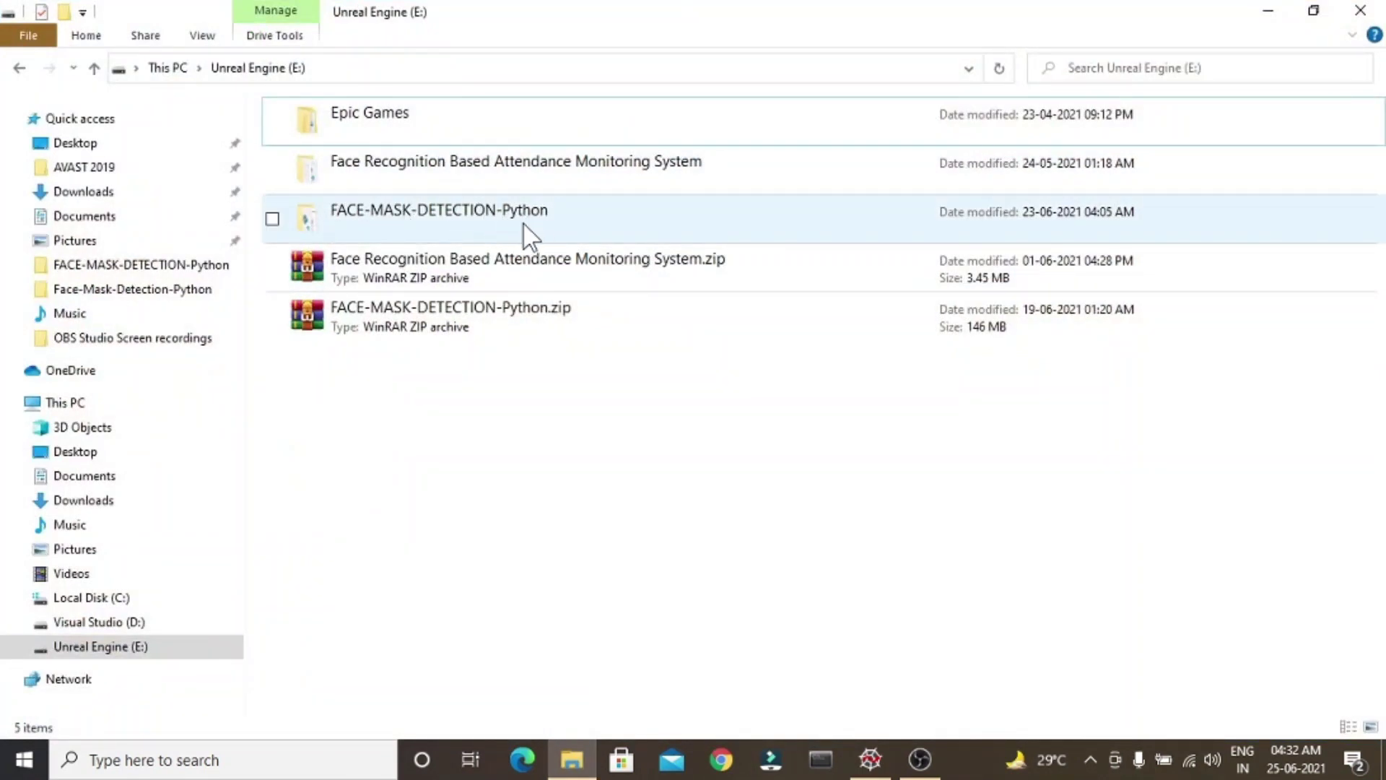
{"action": "double_click", "coordinate": [566, 217]}
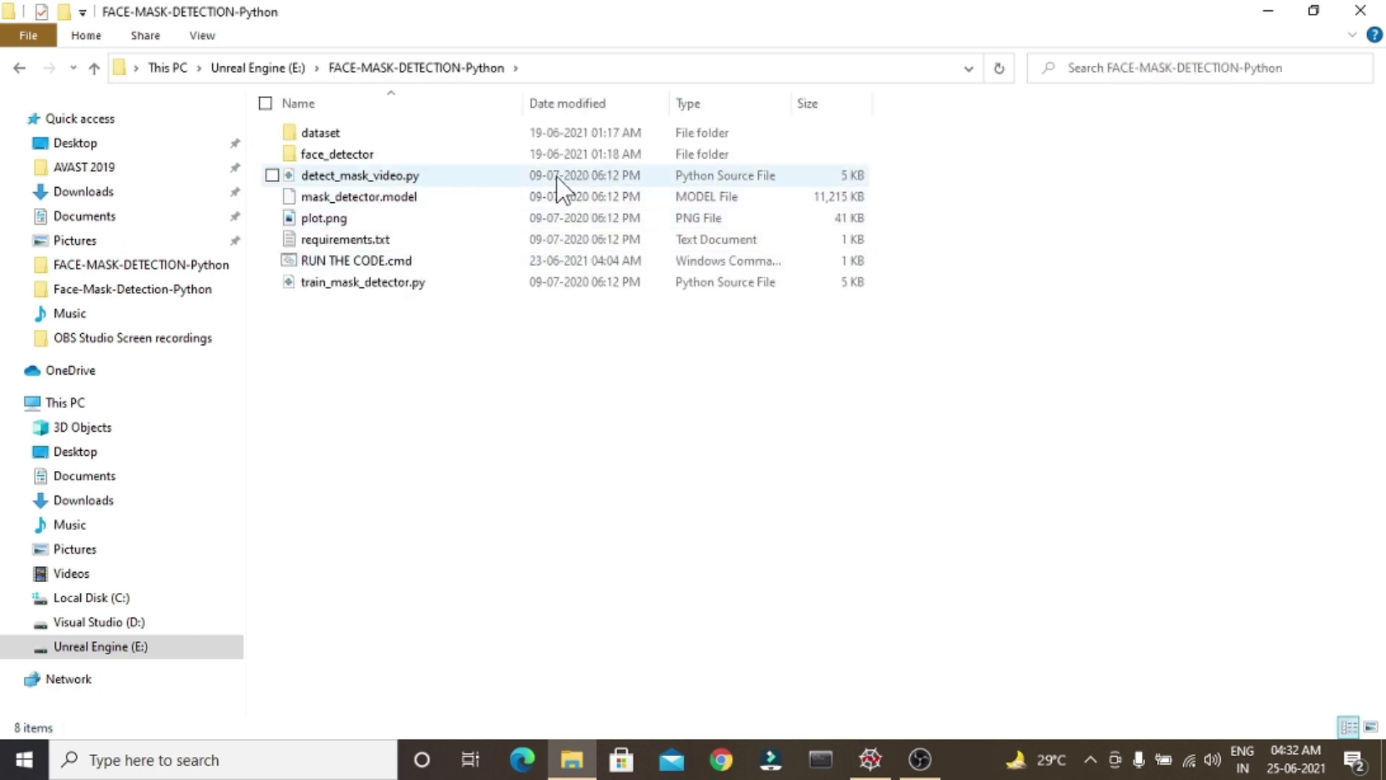
{"action": "left_click", "coordinate": [870, 759]}
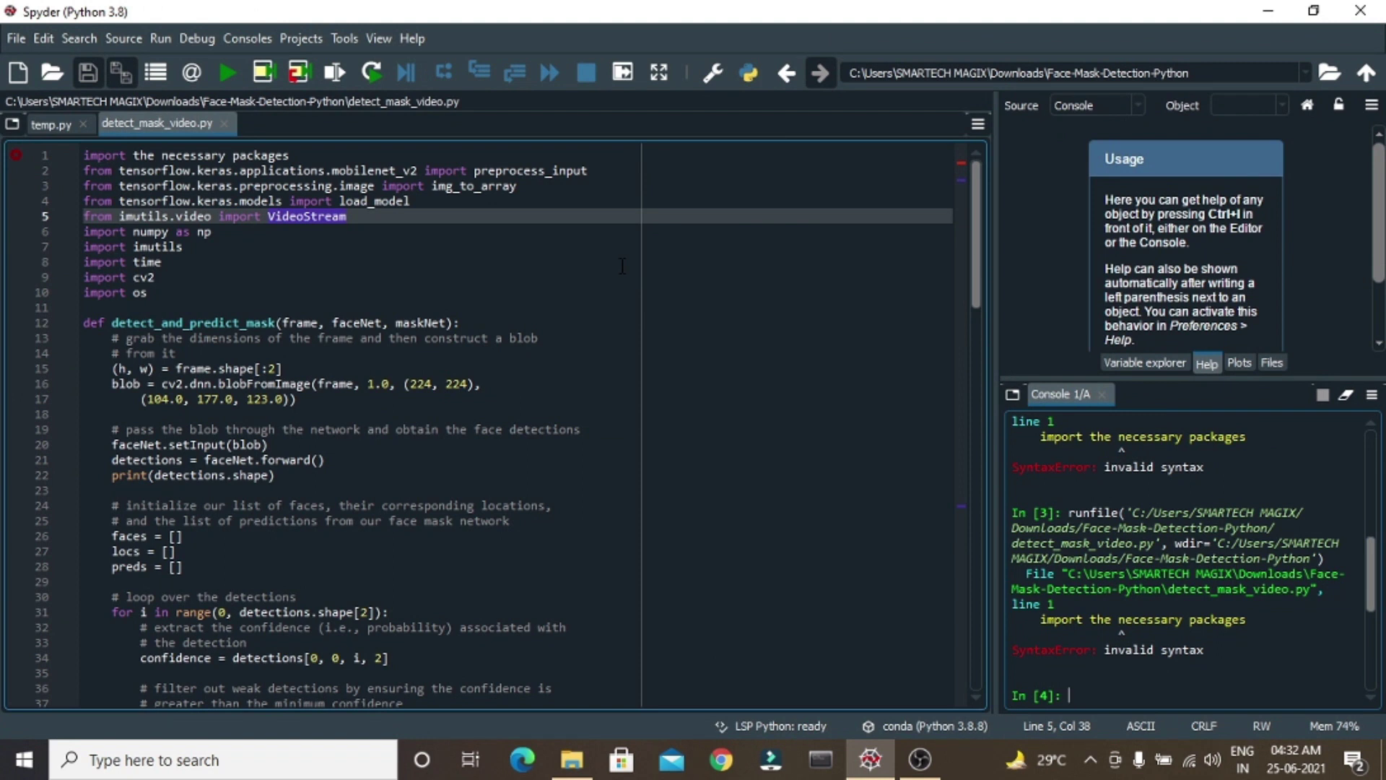
{"action": "scroll", "coordinate": [622, 265], "scroll_direction": "down", "scroll_amount": 2}
{"action": "scroll", "coordinate": [651, 250], "scroll_direction": "down", "scroll_amount": 3}
{"action": "scroll", "coordinate": [758, 227], "scroll_direction": "down", "scroll_amount": 13}
{"action": "scroll", "coordinate": [883, 200], "scroll_direction": "down", "scroll_amount": 13}
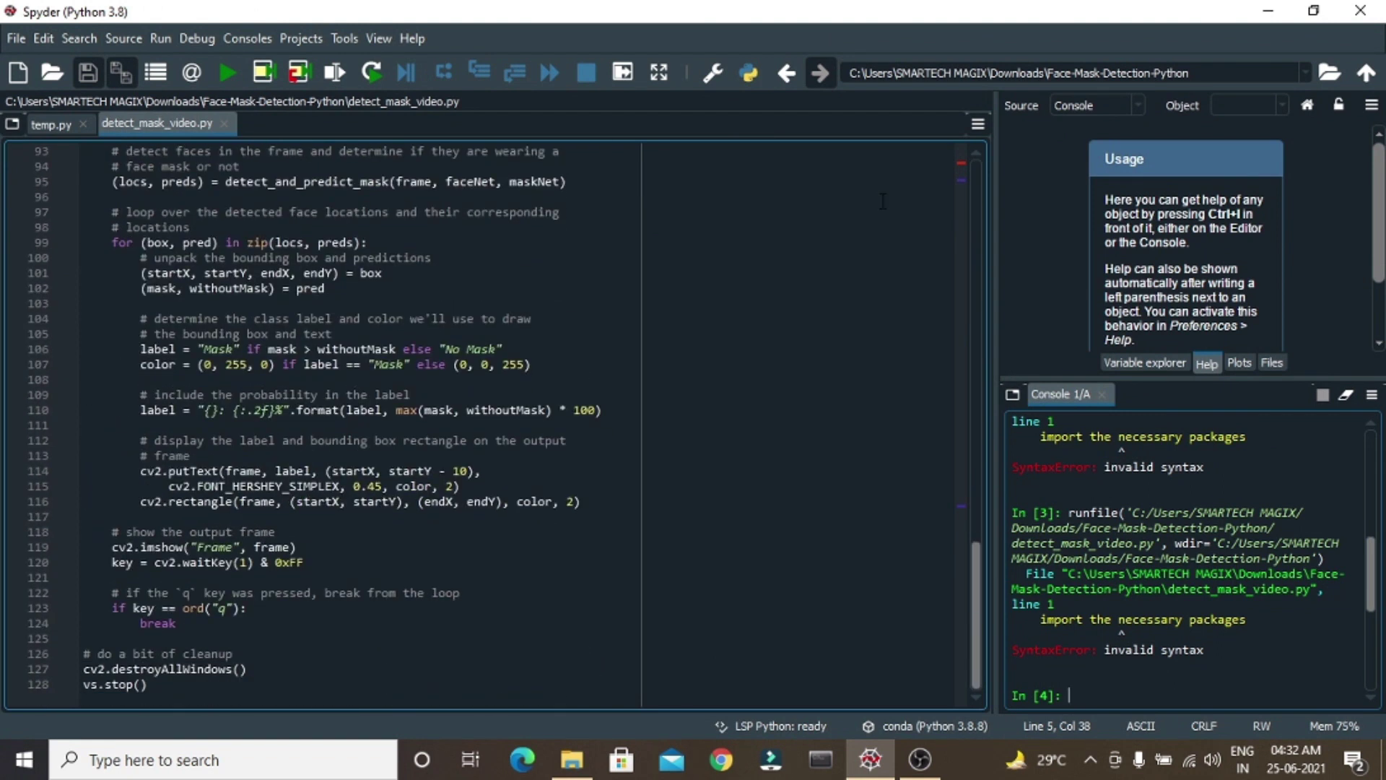
- Review the package list in requirements.txt, then minimise it
{"action": "key", "text": "alt+Tab"}
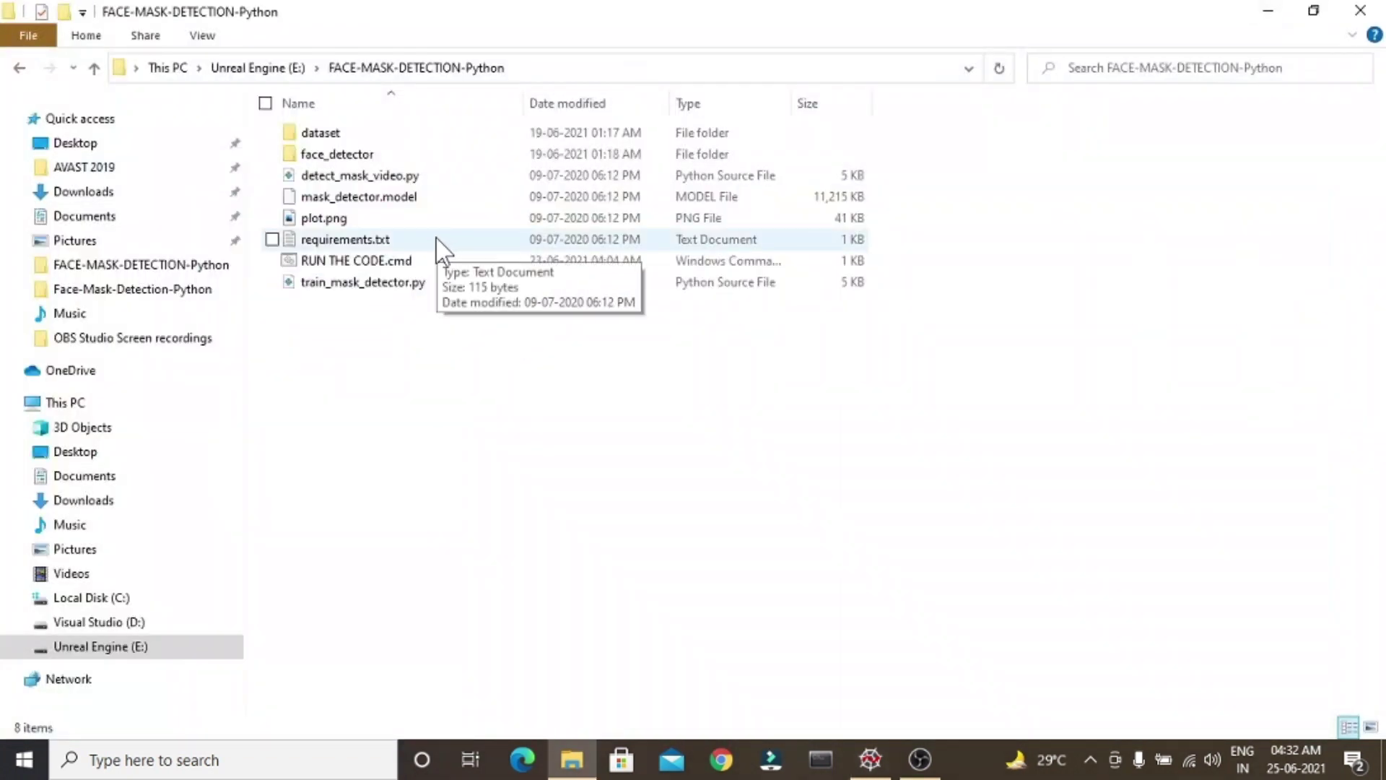
{"action": "double_click", "coordinate": [439, 243]}
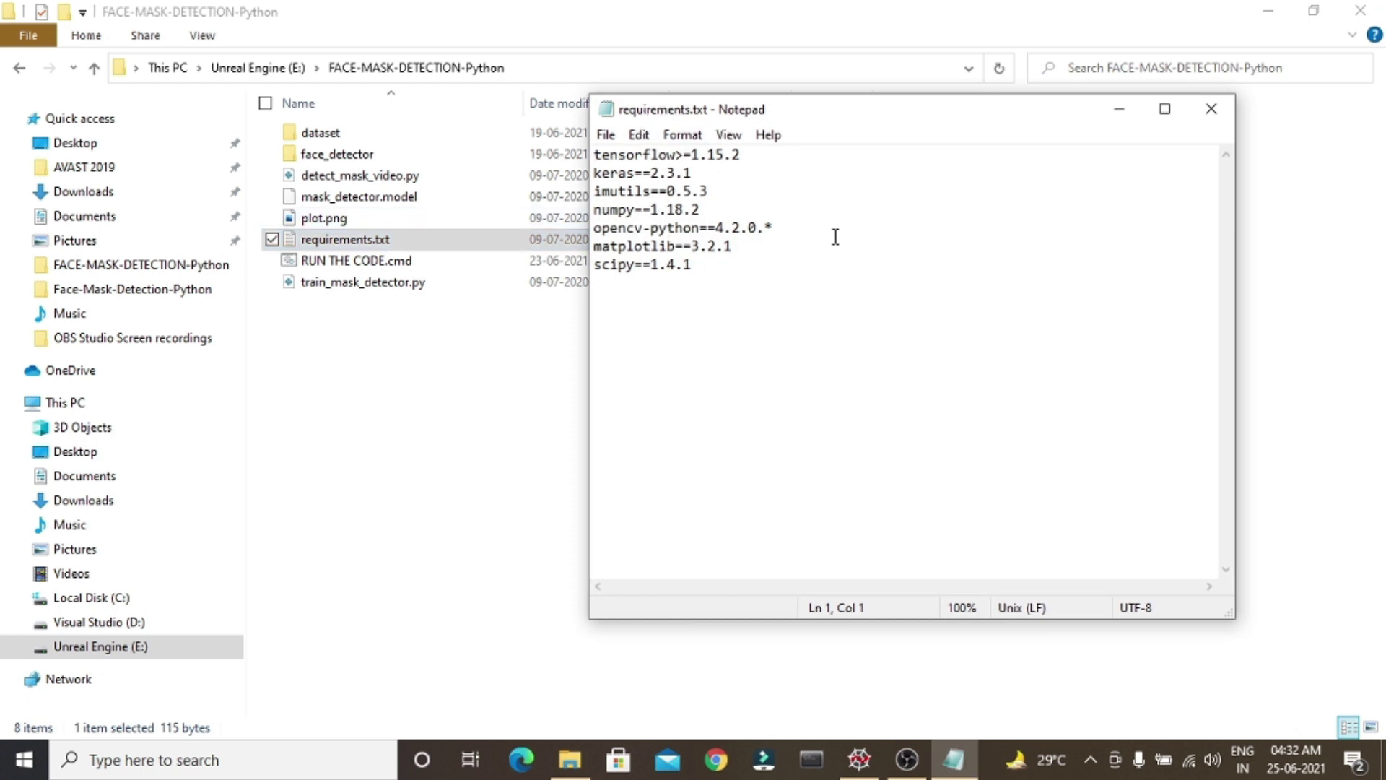
{"action": "left_click", "coordinate": [1122, 108]}
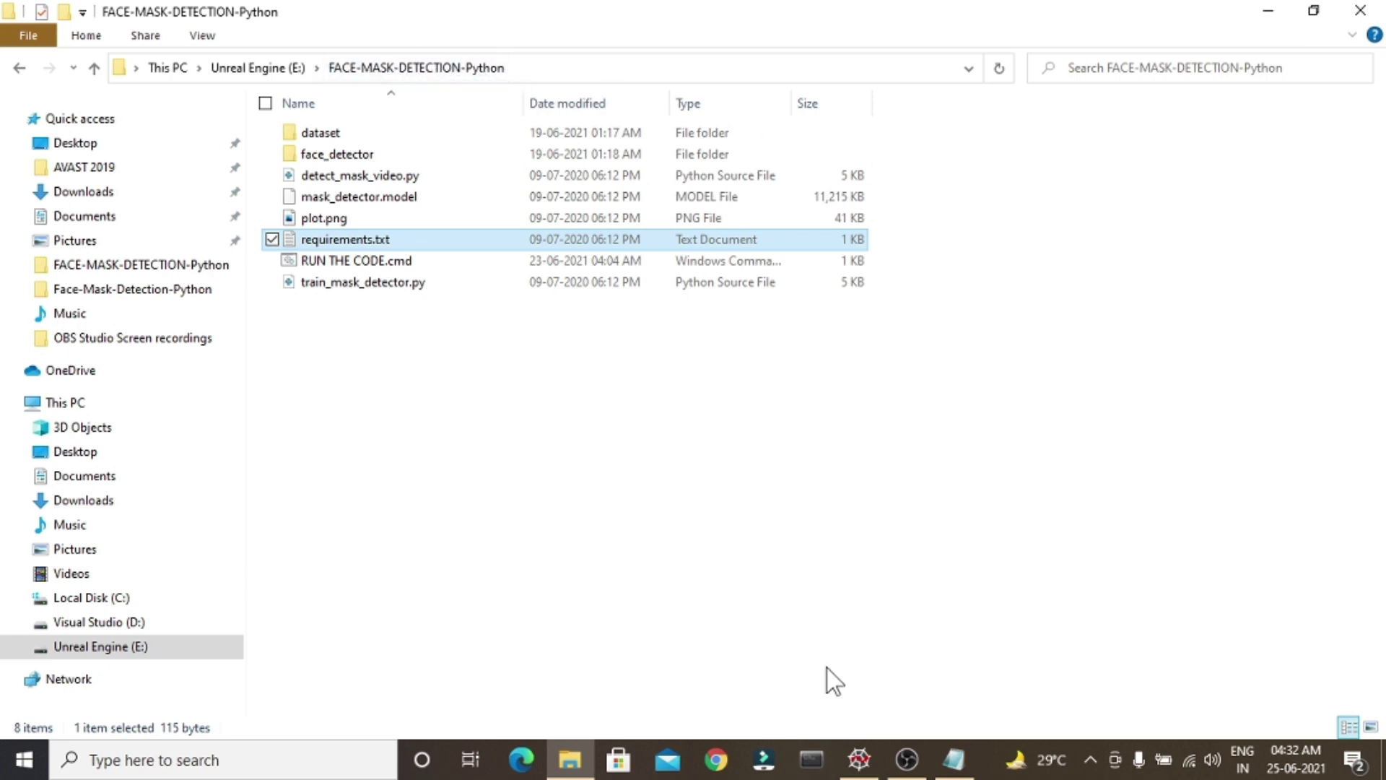
- In a new Anaconda Prompt, run e: and then cd E:\FACE-MASK-DETECTION-Python using the copied Explorer path
{"action": "left_click", "coordinate": [812, 762]}
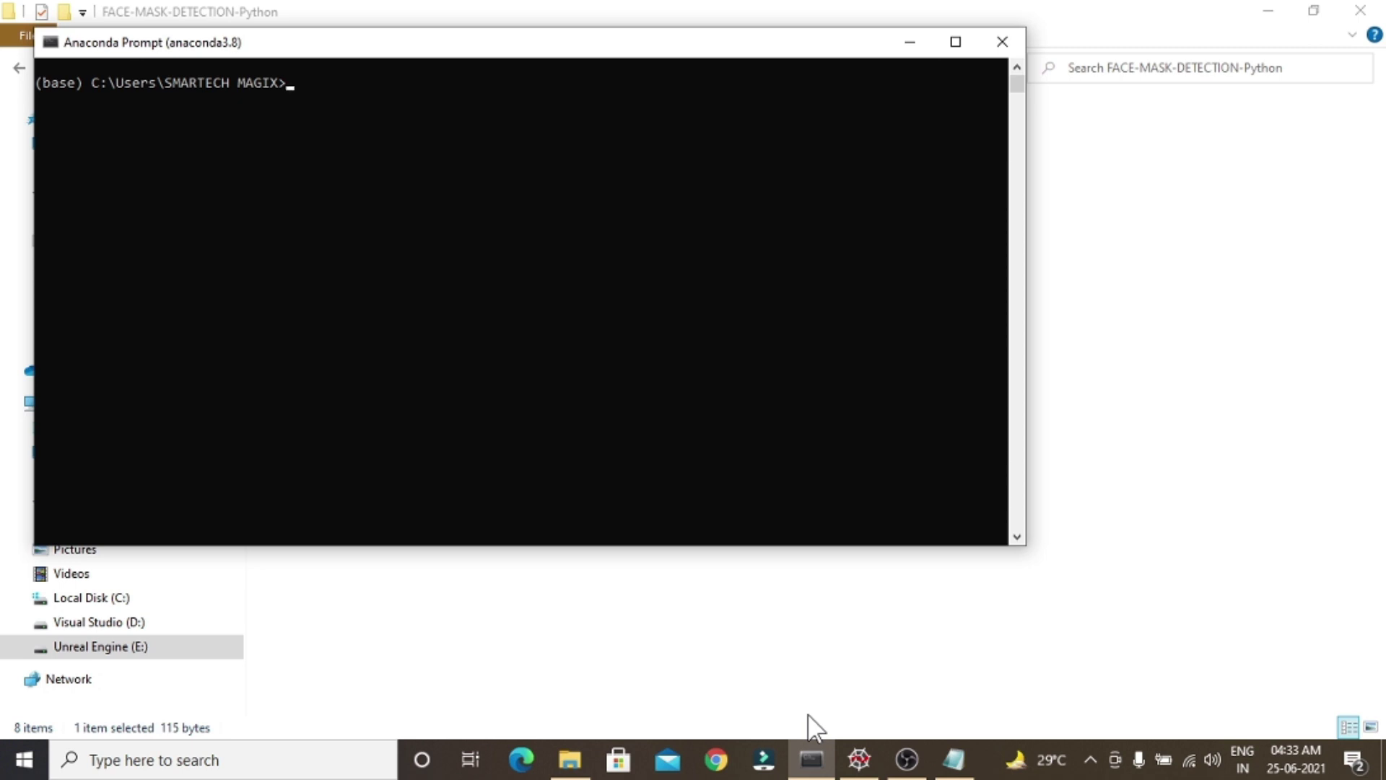
{"action": "type", "text": "e"}
{"action": "type", "text": ":"}
{"action": "key", "text": "Return"}
{"action": "left_click", "coordinate": [1192, 444]}
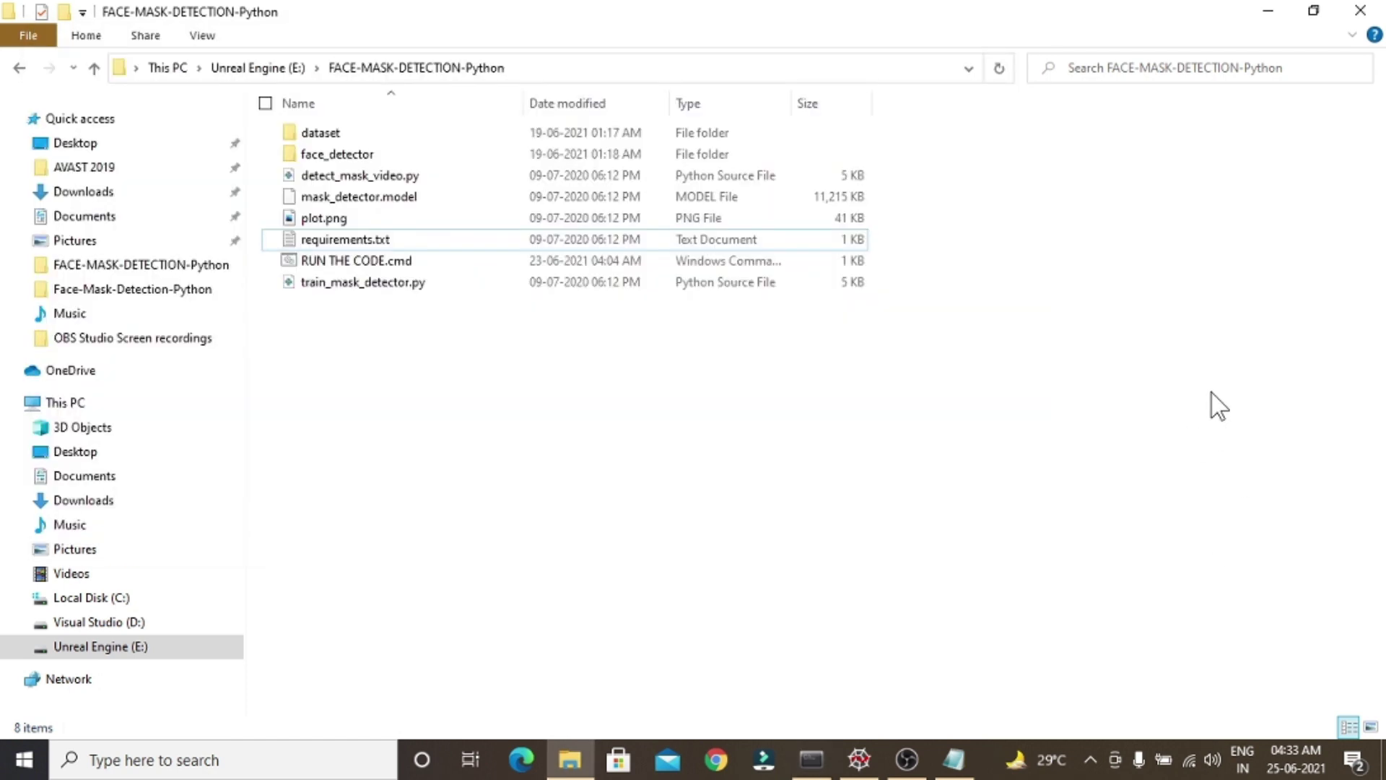
{"action": "left_click", "coordinate": [600, 67]}
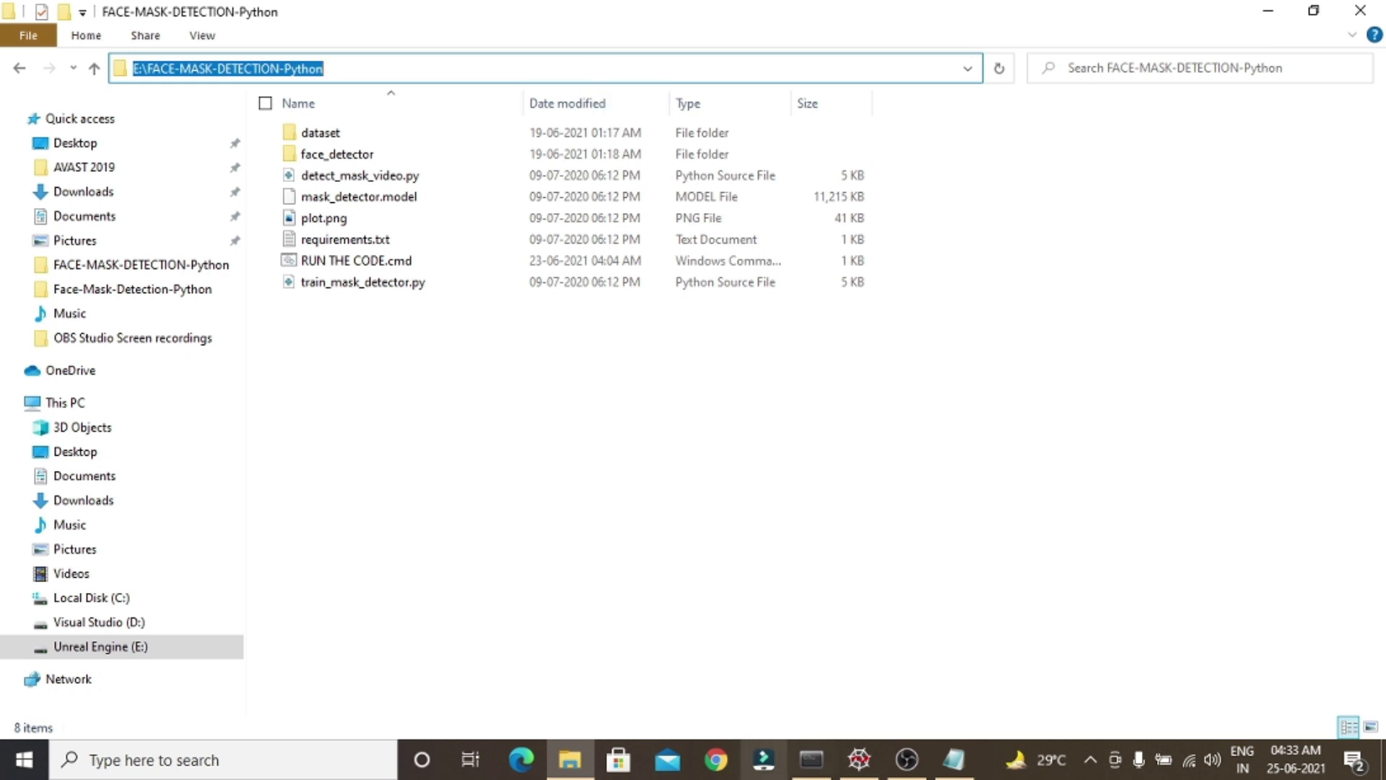
{"action": "left_click", "coordinate": [811, 759]}
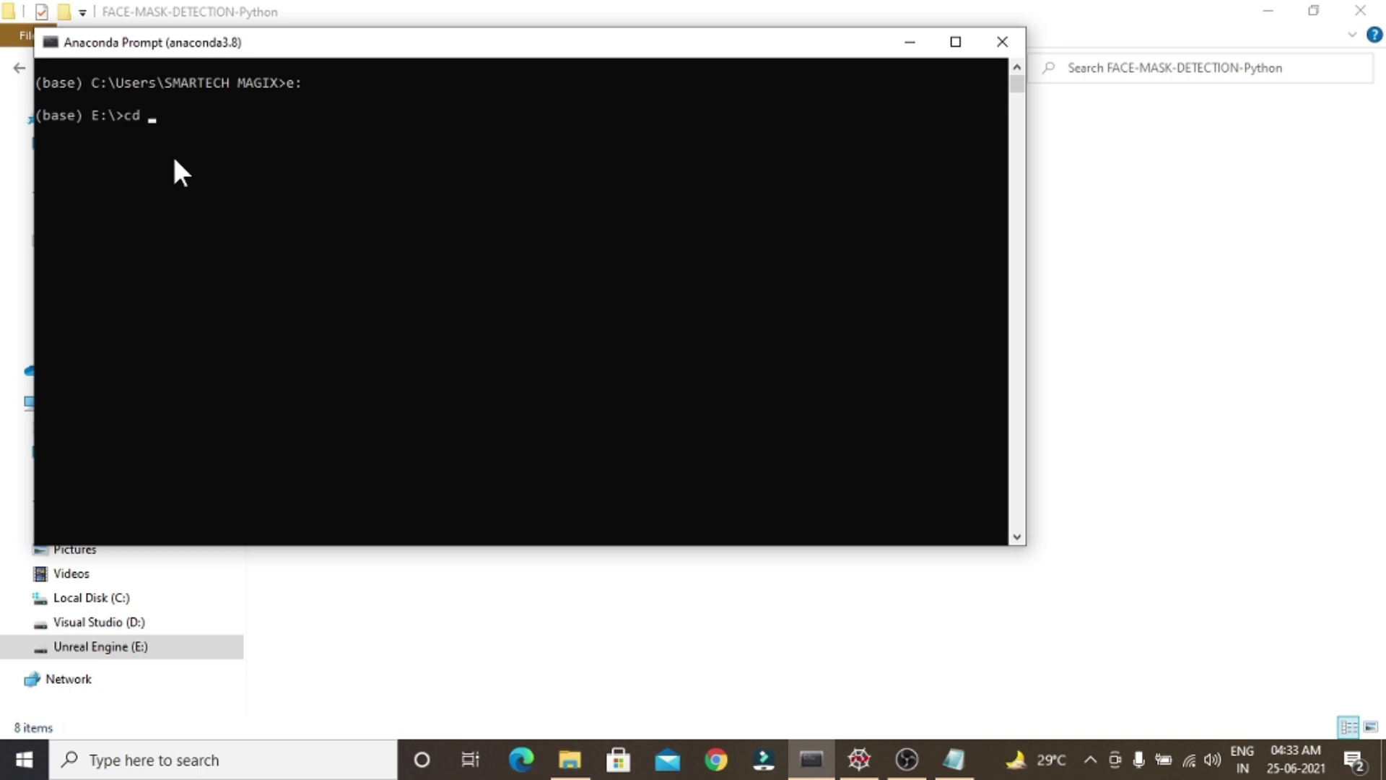
{"action": "type", "text": "E:\\FACE-MASK-DETECTION-Python"}
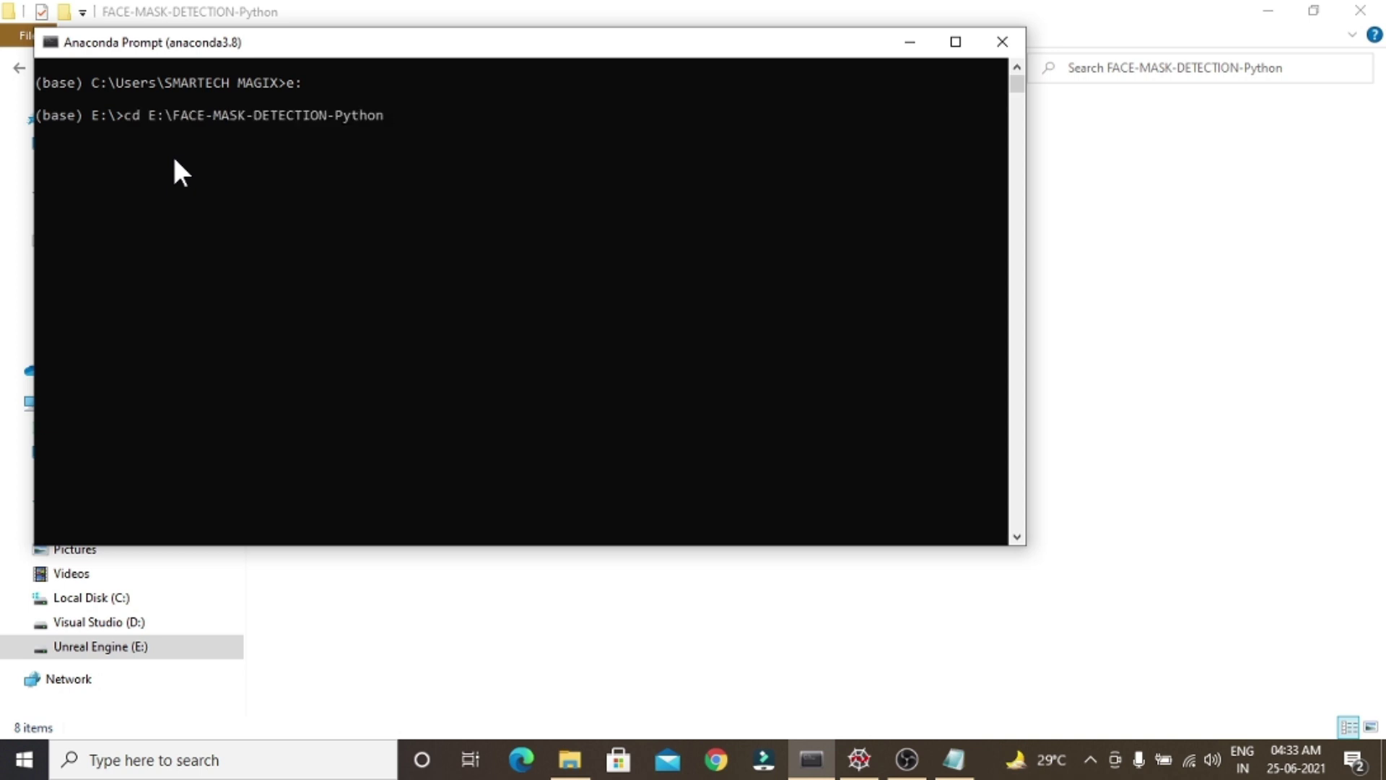
{"action": "key", "text": "Return"}
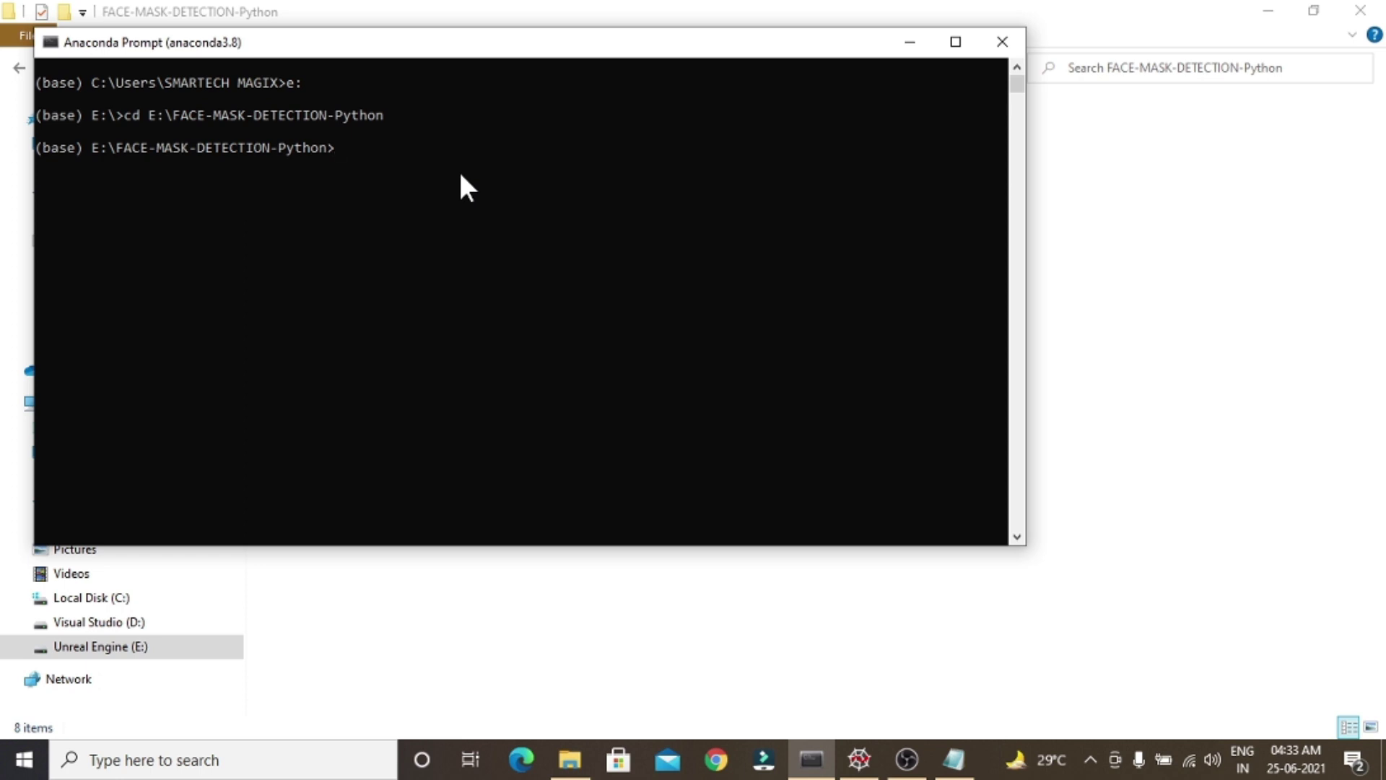
{"action": "type", "text": "pip"}
{"action": "type", "text": " in"}
{"action": "type", "text": "stall"}
{"action": "type", "text": " -"}
{"action": "type", "text": "r"}
{"action": "type", "text": " requ"}
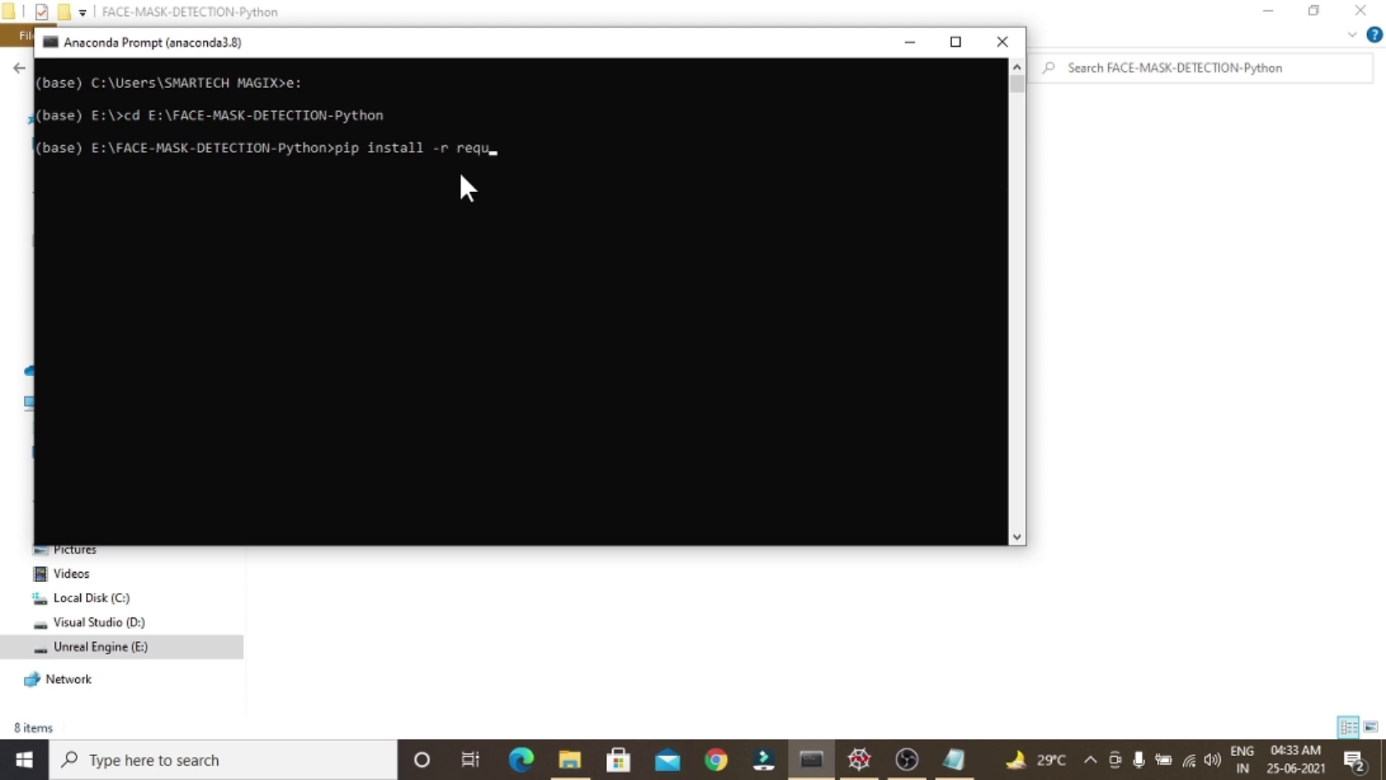
{"action": "type", "text": "irement"}
{"action": "type", "text": "s.tx"}
{"action": "type", "text": "t"}
{"action": "key", "text": "BackSpace"}
{"action": "key", "text": "BackSpace"}
{"action": "key", "text": "BackSpace"}
{"action": "key", "text": "BackSpace"}
{"action": "key", "text": "BackSpace"}
{"action": "key", "text": "BackSpace"}
{"action": "key", "text": "BackSpace"}
{"action": "key", "text": "BackSpace"}
{"action": "key", "text": "BackSpace"}
{"action": "key", "text": "BackSpace"}
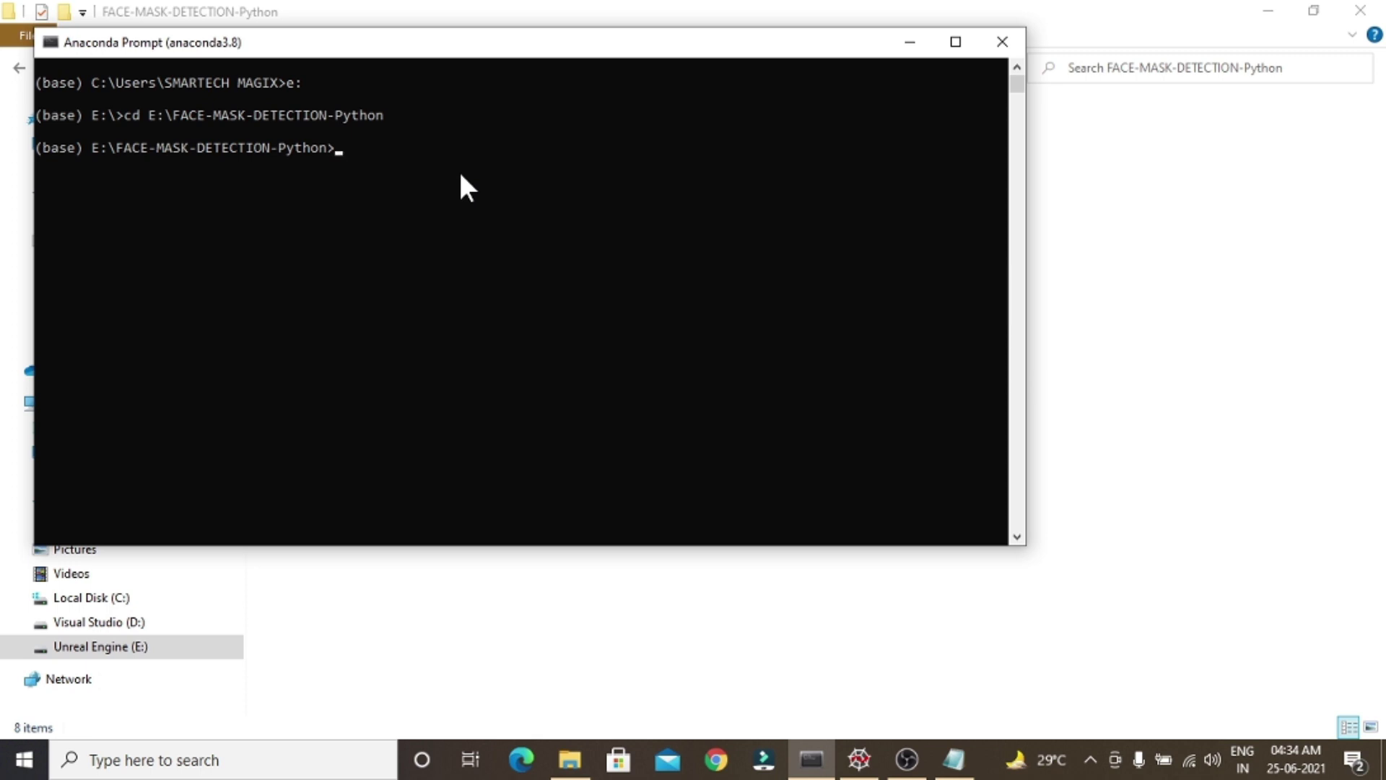
{"action": "type", "text": "pytho"}
{"action": "type", "text": "n d"}
{"action": "type", "text": "etect"}
{"action": "type", "text": "_"}
{"action": "type", "text": "mask_v"}
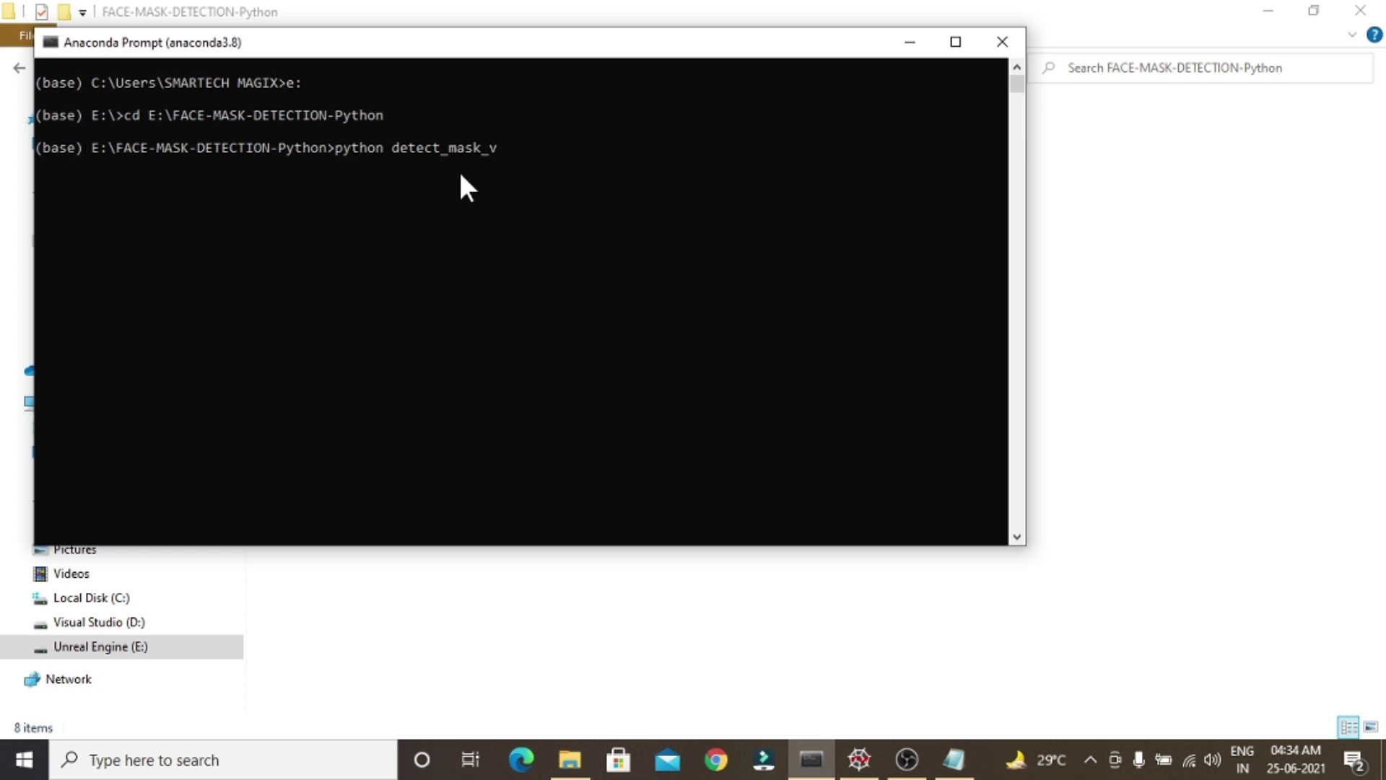
{"action": "type", "text": "ideo"}
{"action": "type", "text": ".py"}
- Run python detect_mask_video.py to start the webcam Mask/No Mask detector
{"action": "key", "text": "Return"}
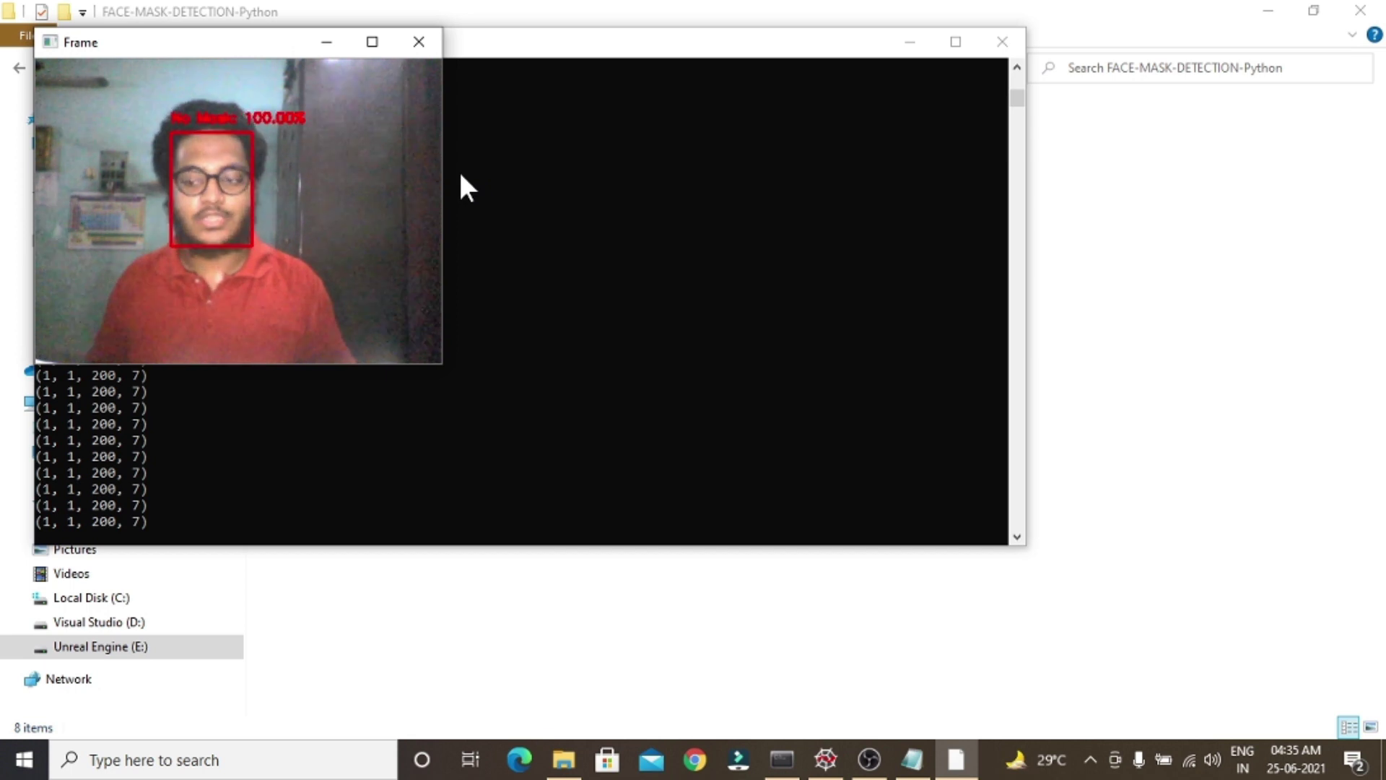
- Quit the detector with q, then minimise Anaconda Prompt and File Explorer
{"action": "key", "text": "q"}
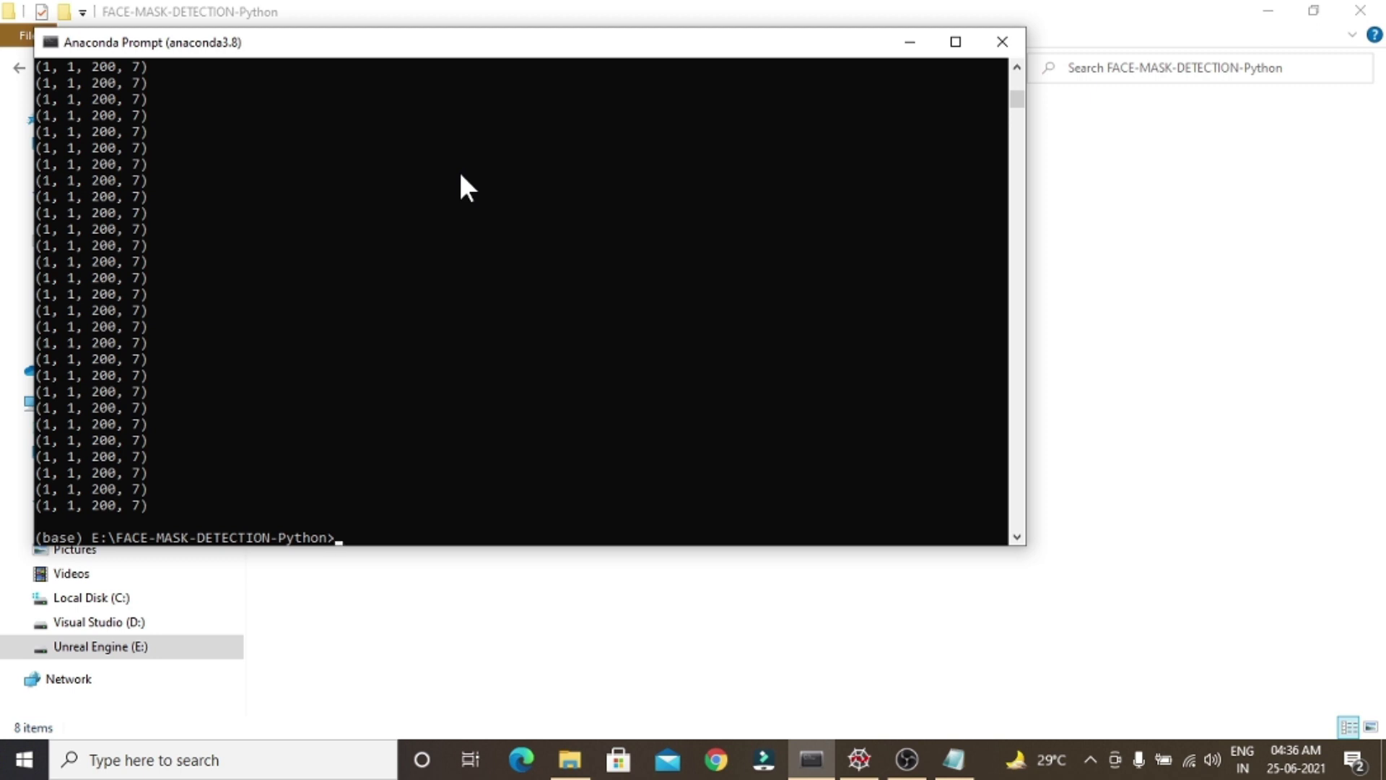
{"action": "left_click", "coordinate": [923, 41]}
{"action": "left_click", "coordinate": [1276, 13]}
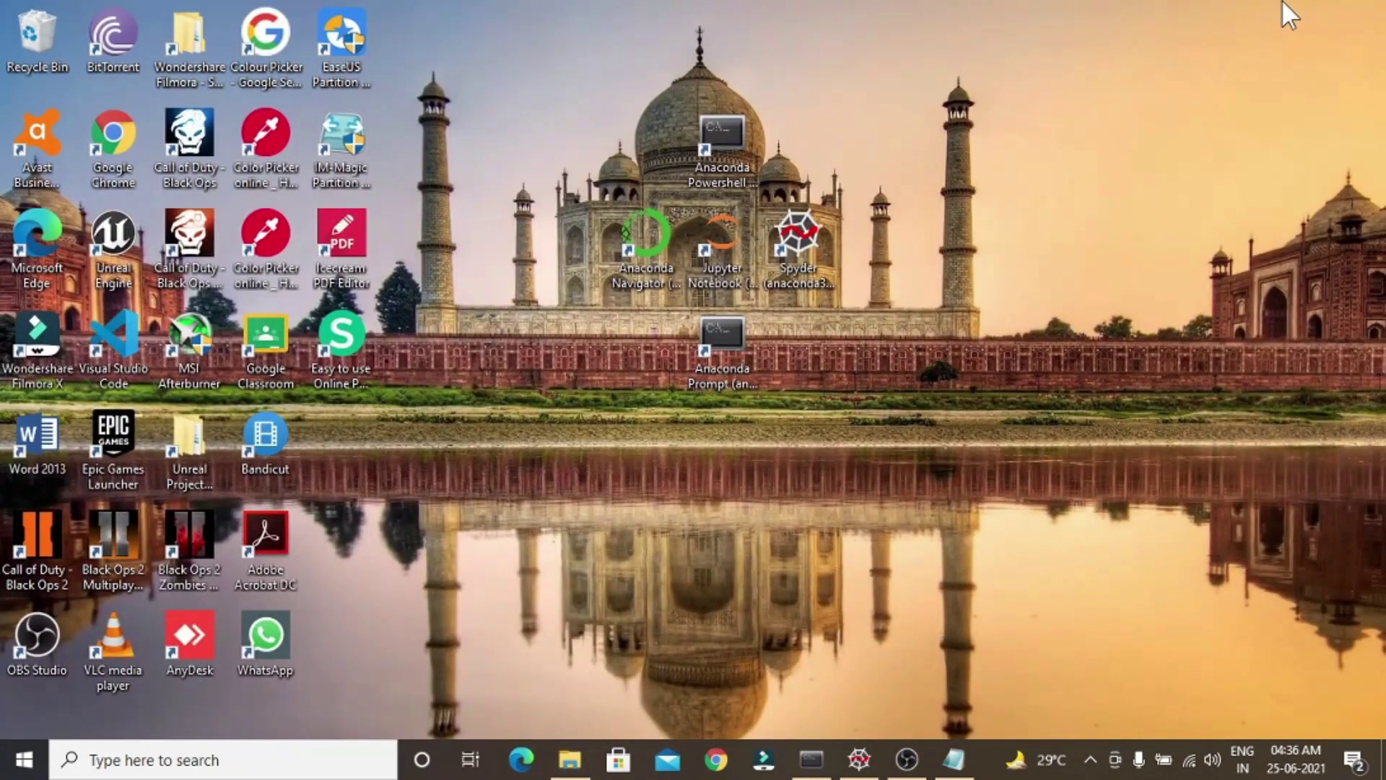